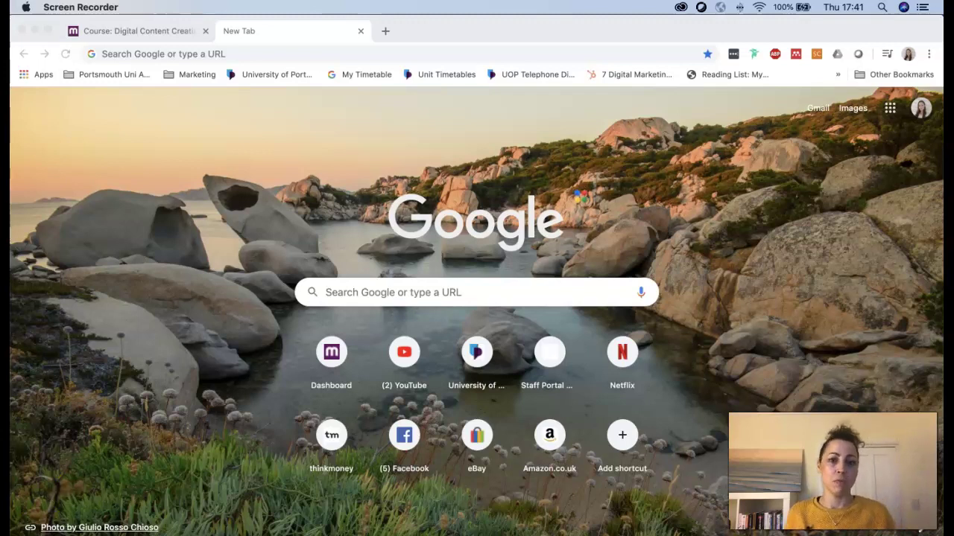
Open the University of Portsmouth Webex site at uop.webex.com.
{"action": "left_click", "coordinate": [320, 54]}
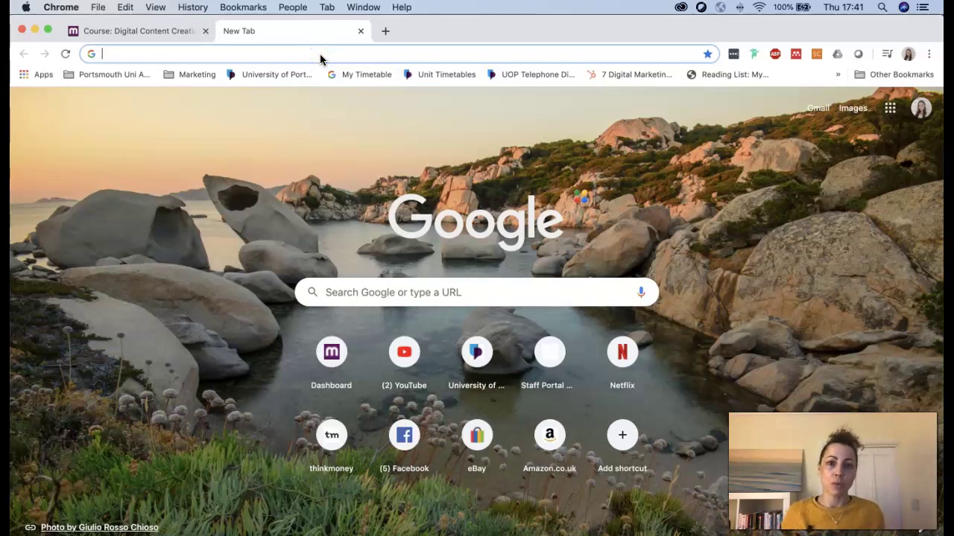
{"action": "type", "text": "uop.we"}
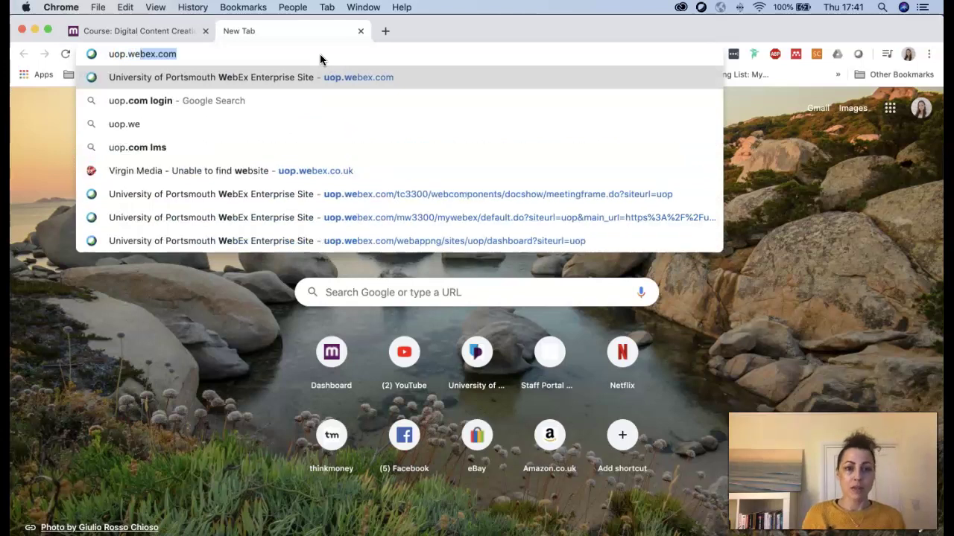
{"action": "key", "text": "Right"}
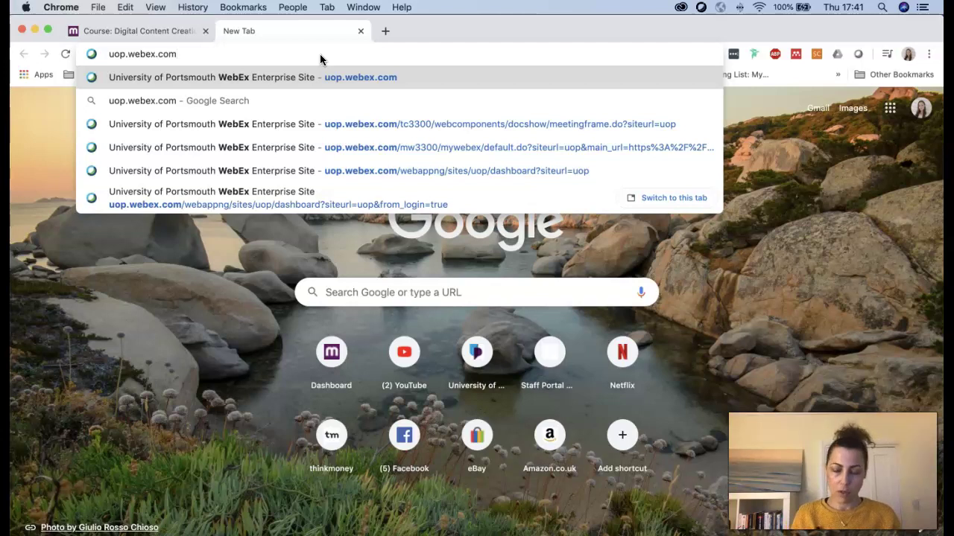
{"action": "key", "text": "Return"}
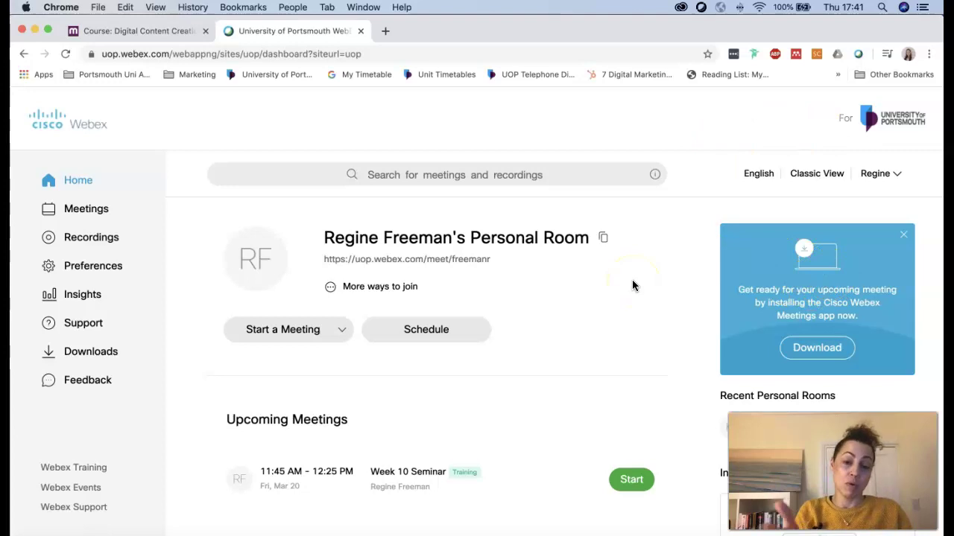
Look at the personal room address and the meeting scheduling form, returning to the Webex home page.
{"action": "triple_click", "coordinate": [389, 266]}
{"action": "left_click", "coordinate": [386, 262]}
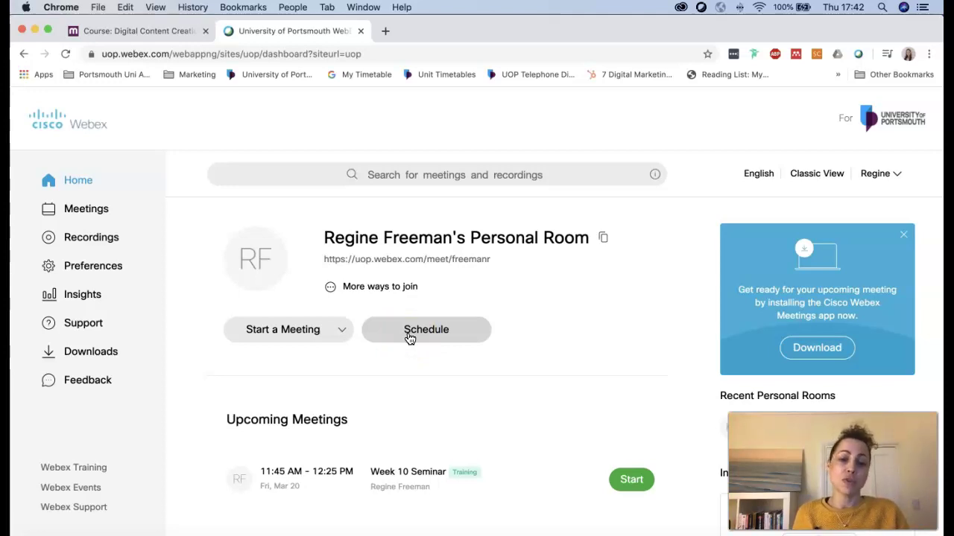
{"action": "left_click", "coordinate": [411, 334]}
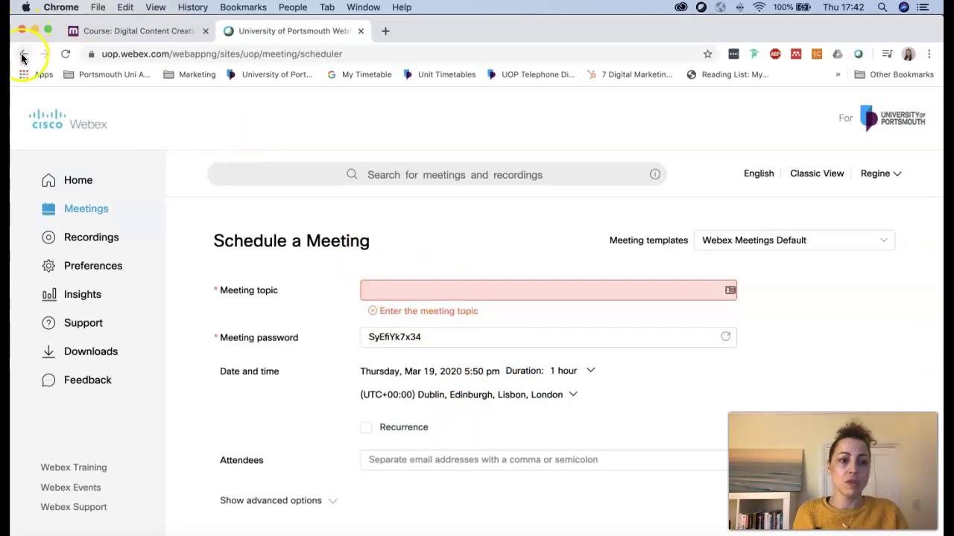
{"action": "left_click", "coordinate": [66, 54]}
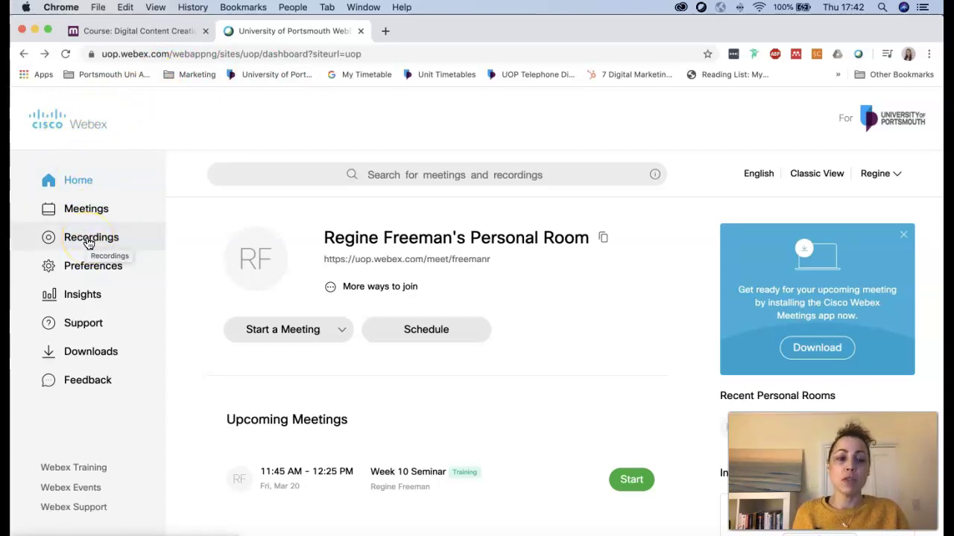
Open the Webex recordings and look through the whole list of recorded meetings, including the format of the newest one.
{"action": "left_click", "coordinate": [88, 242]}
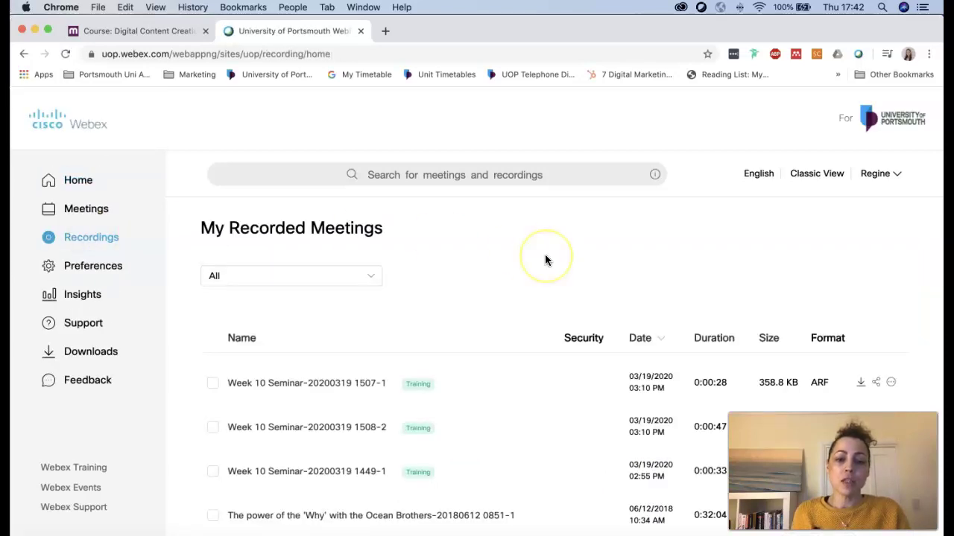
{"action": "scroll", "coordinate": [544, 258], "scroll_direction": "down", "scroll_amount": 3}
{"action": "scroll", "coordinate": [545, 258], "scroll_direction": "down", "scroll_amount": 9}
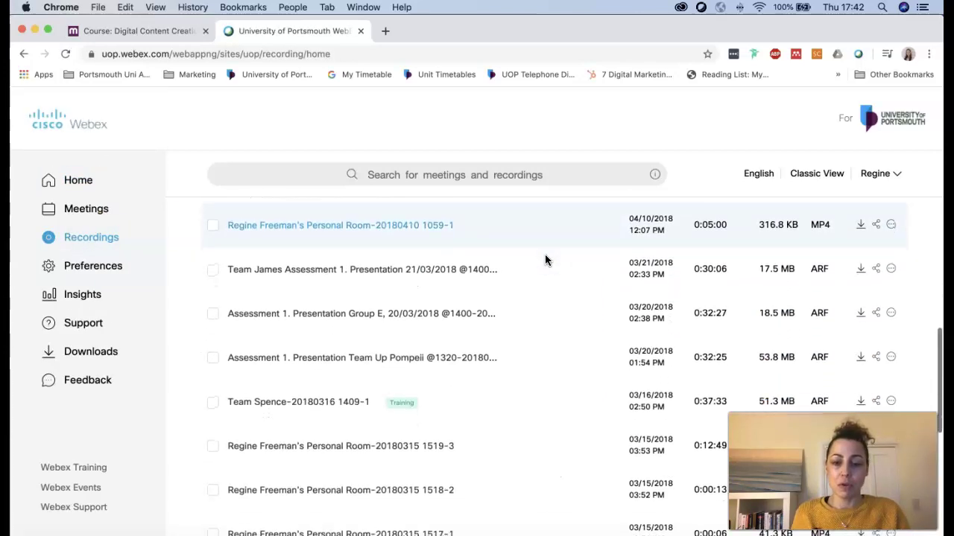
{"action": "scroll", "coordinate": [544, 257], "scroll_direction": "down", "scroll_amount": 8}
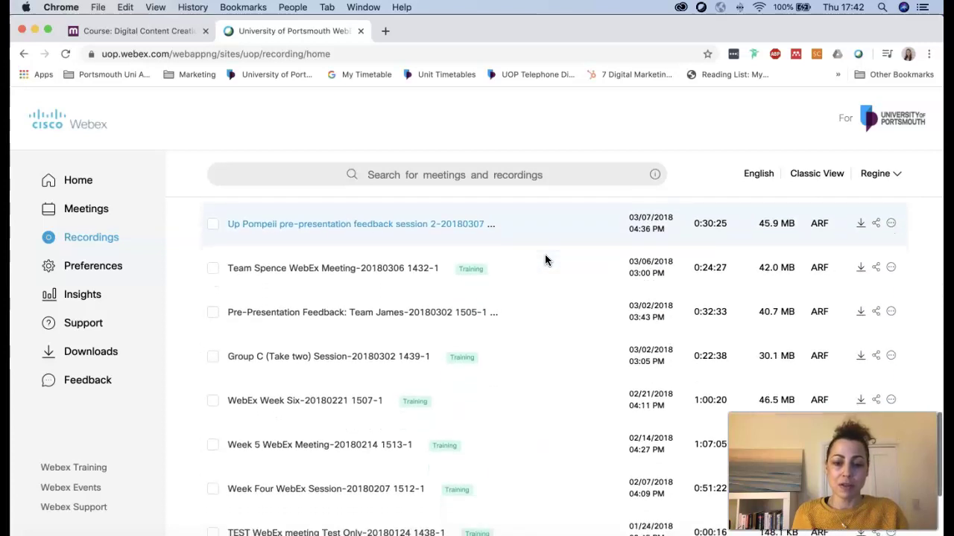
{"action": "scroll", "coordinate": [545, 259], "scroll_direction": "down", "scroll_amount": 3}
{"action": "left_click", "coordinate": [626, 406]}
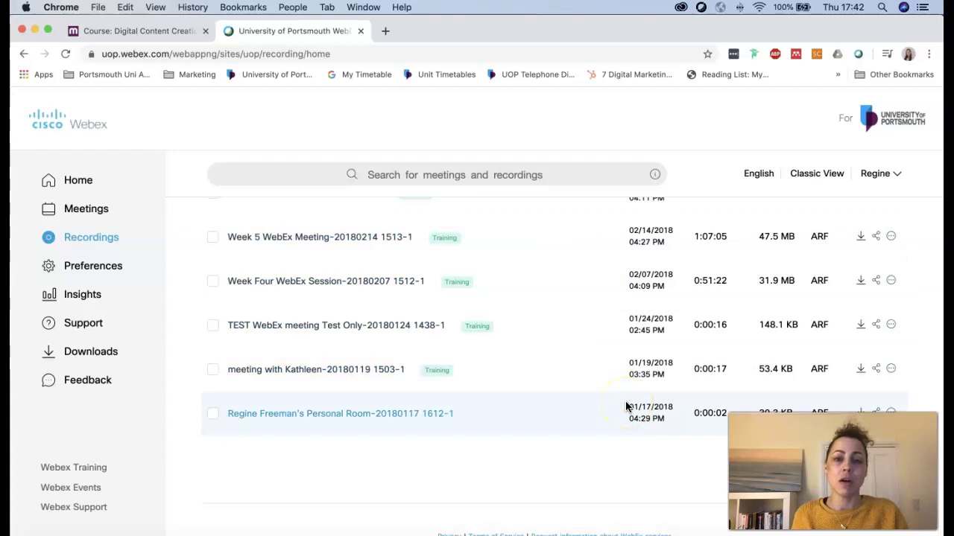
{"action": "scroll", "coordinate": [626, 406], "scroll_direction": "up", "scroll_amount": 5}
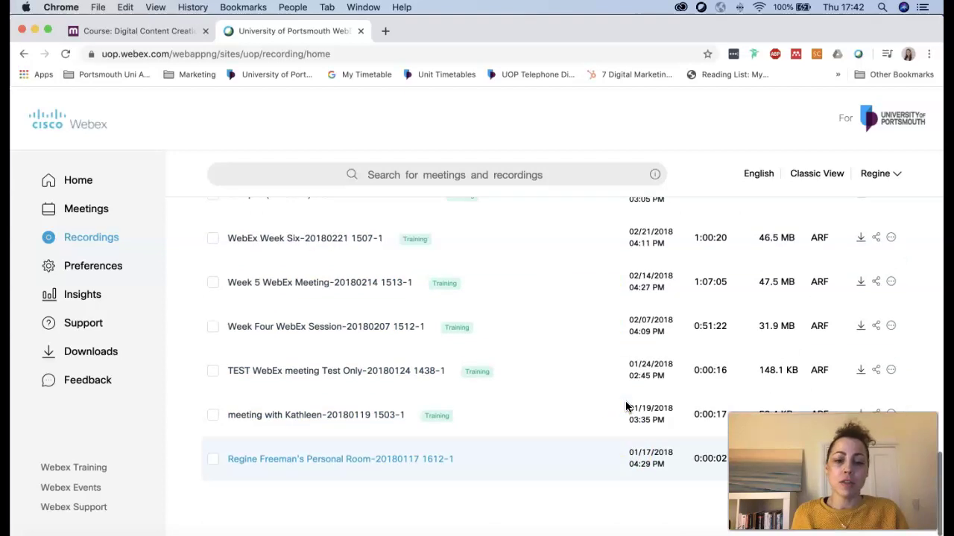
{"action": "scroll", "coordinate": [626, 406], "scroll_direction": "up", "scroll_amount": 4}
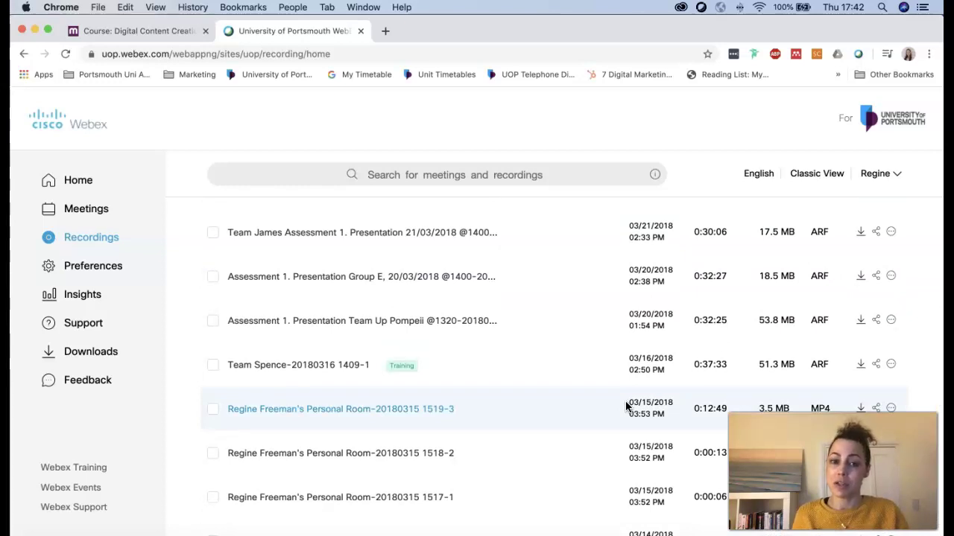
{"action": "scroll", "coordinate": [626, 406], "scroll_direction": "up", "scroll_amount": 6}
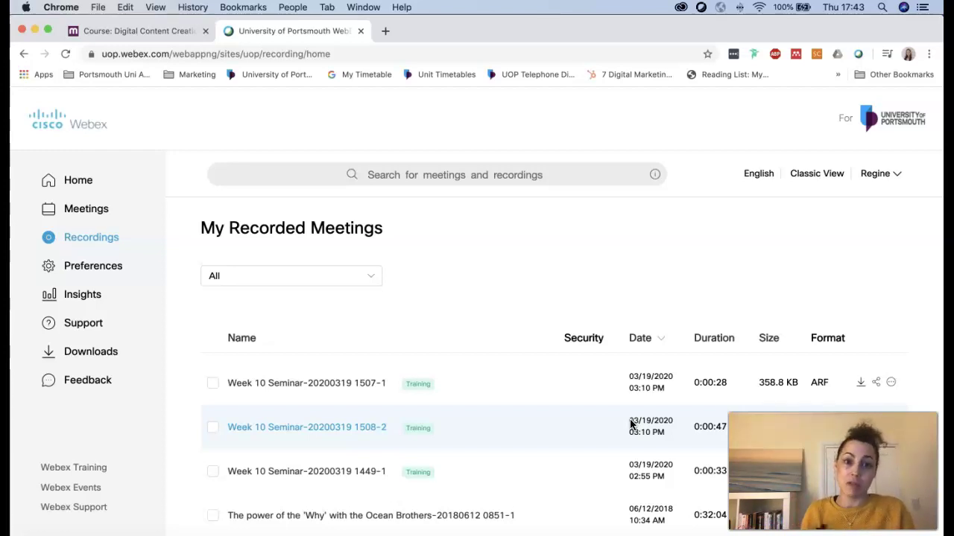
{"action": "left_click", "coordinate": [554, 404]}
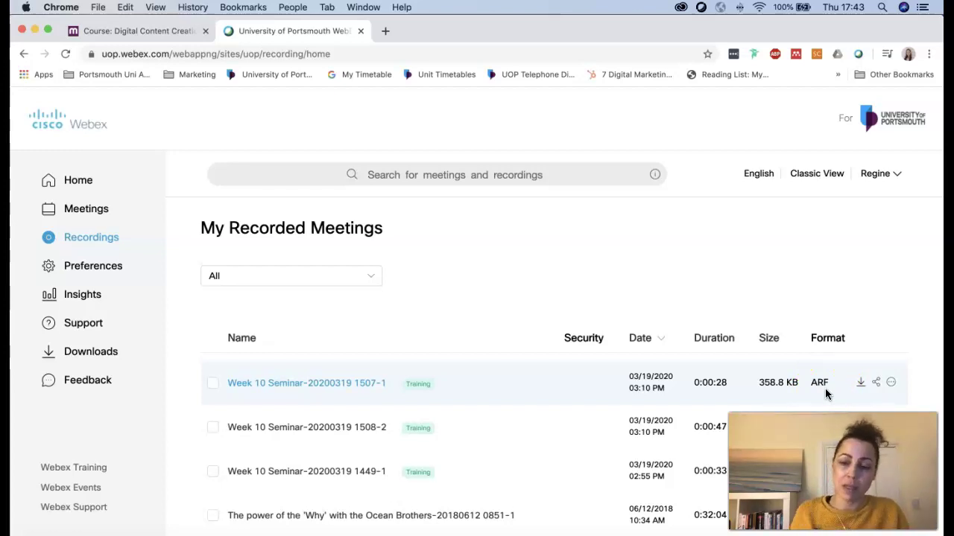
{"action": "left_click", "coordinate": [844, 339]}
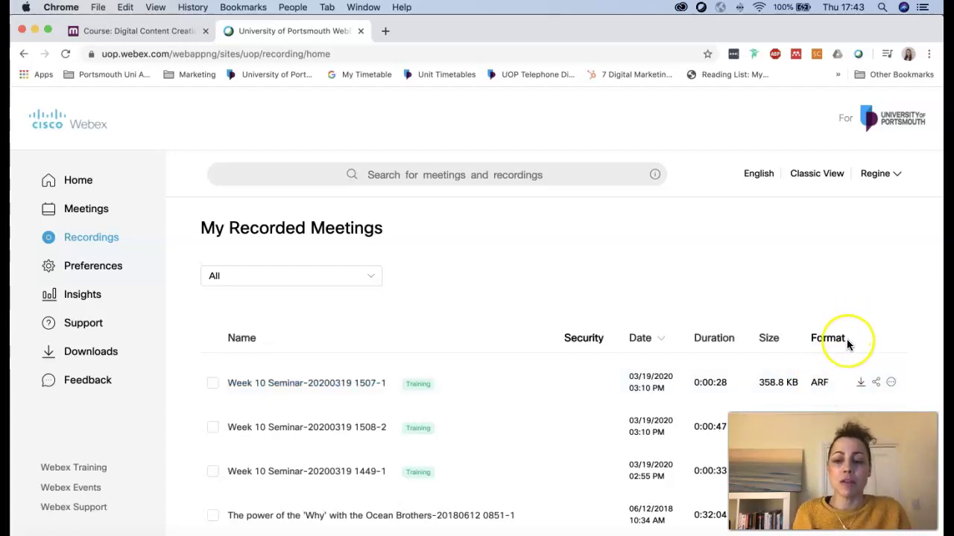
{"action": "left_click", "coordinate": [877, 383]}
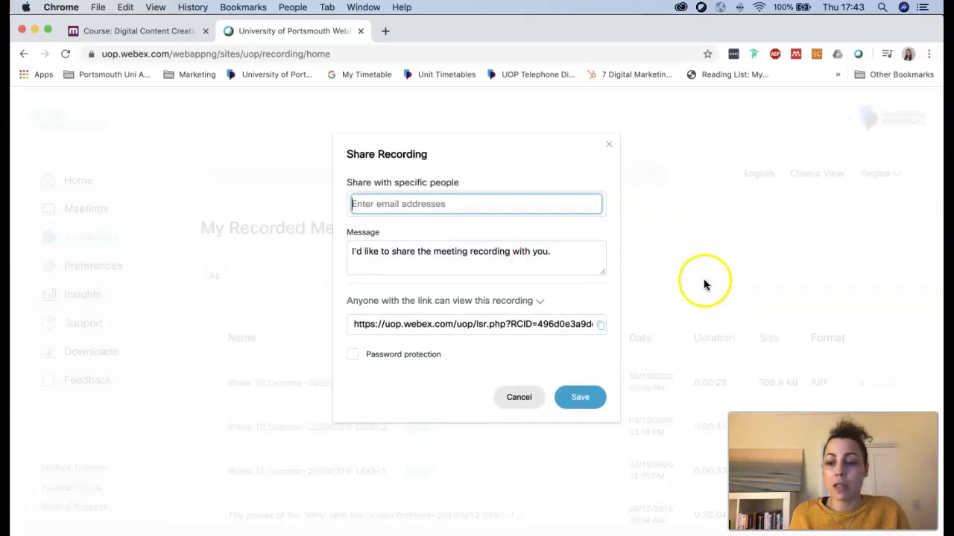
{"action": "left_click", "coordinate": [518, 397]}
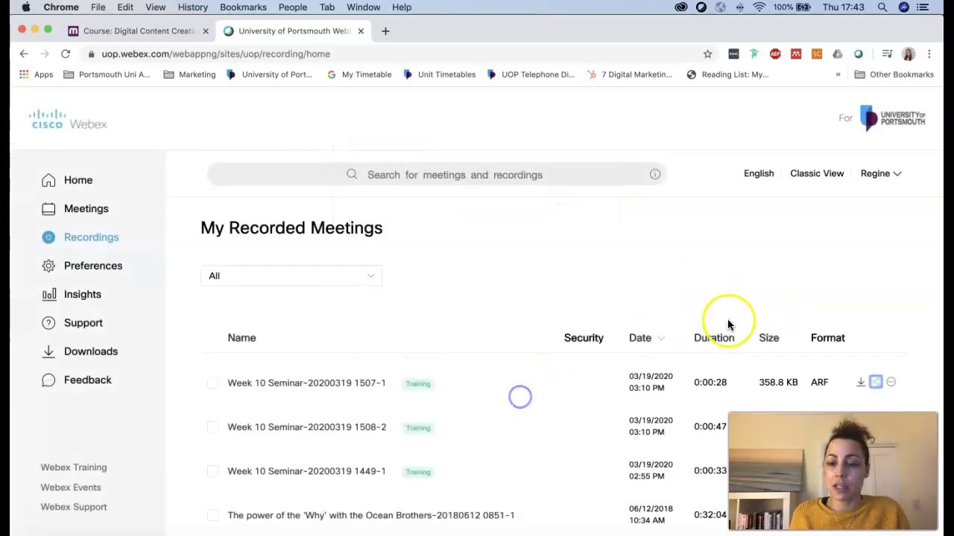
{"action": "left_click", "coordinate": [876, 384]}
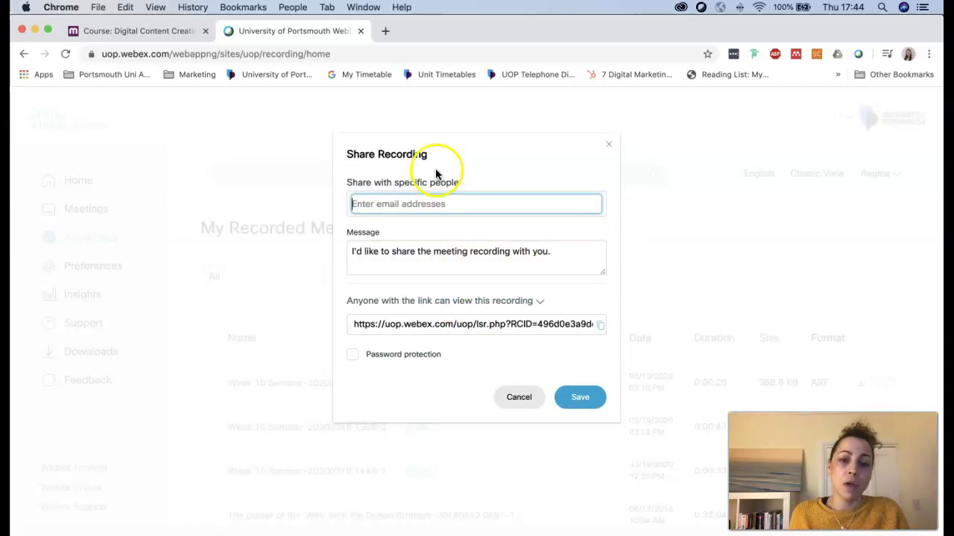
{"action": "left_click", "coordinate": [384, 202]}
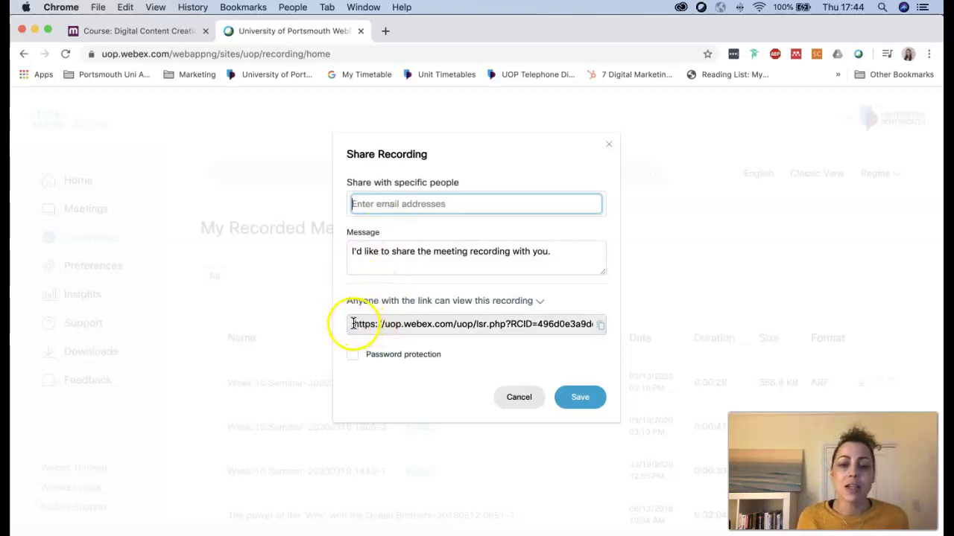
{"action": "left_click_drag", "start_coordinate": [354, 324], "coordinate": [602, 325]}
{"action": "left_click", "coordinate": [602, 326]}
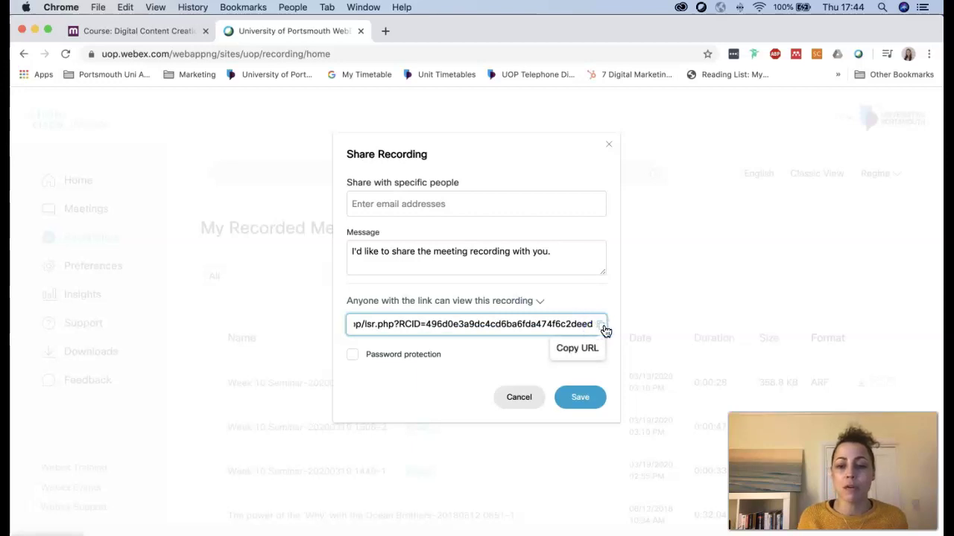
{"action": "left_click", "coordinate": [602, 327]}
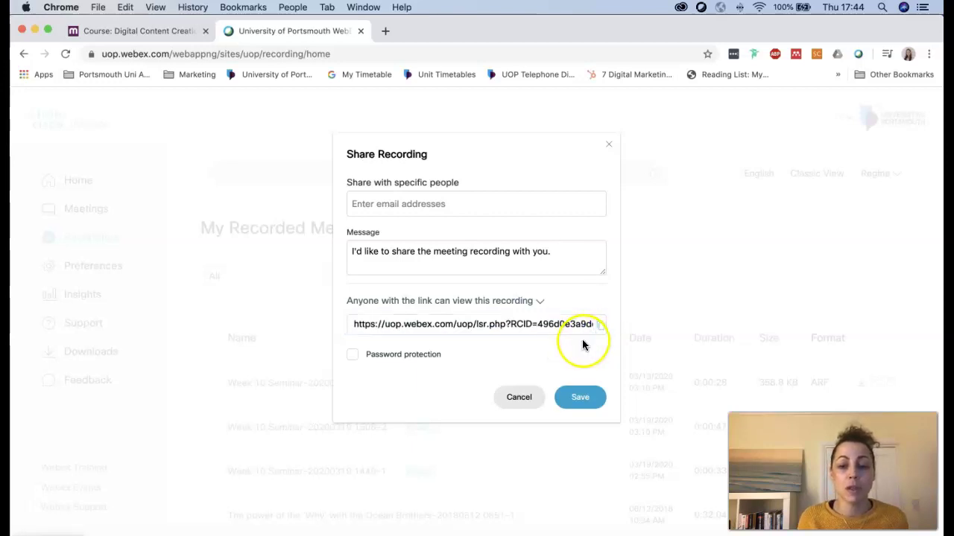
{"action": "left_click", "coordinate": [572, 396]}
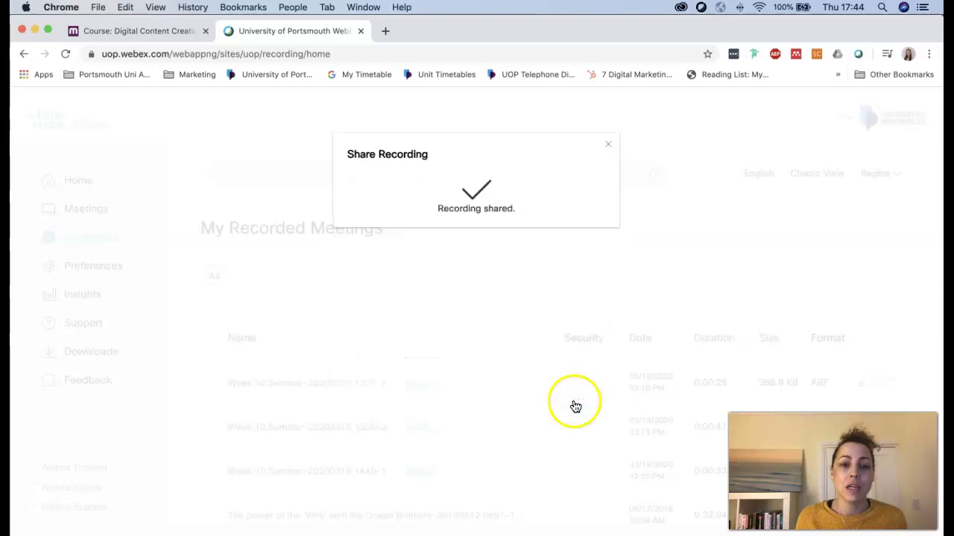
Switch to the Moodle course and start adding a URL resource to the Video Resources and online how tos section.
{"action": "left_click", "coordinate": [129, 31]}
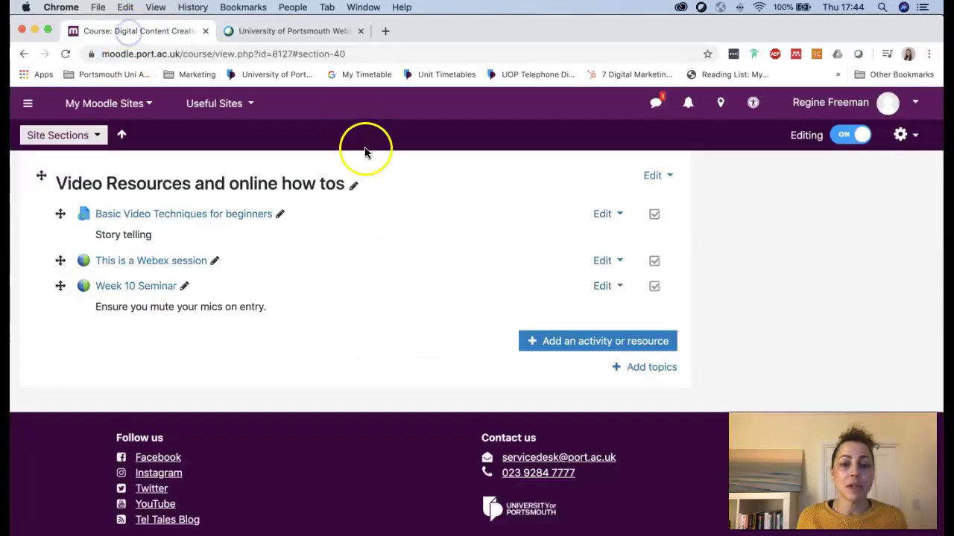
{"action": "left_click", "coordinate": [574, 341]}
{"action": "scroll", "coordinate": [420, 354], "scroll_direction": "down", "scroll_amount": 10}
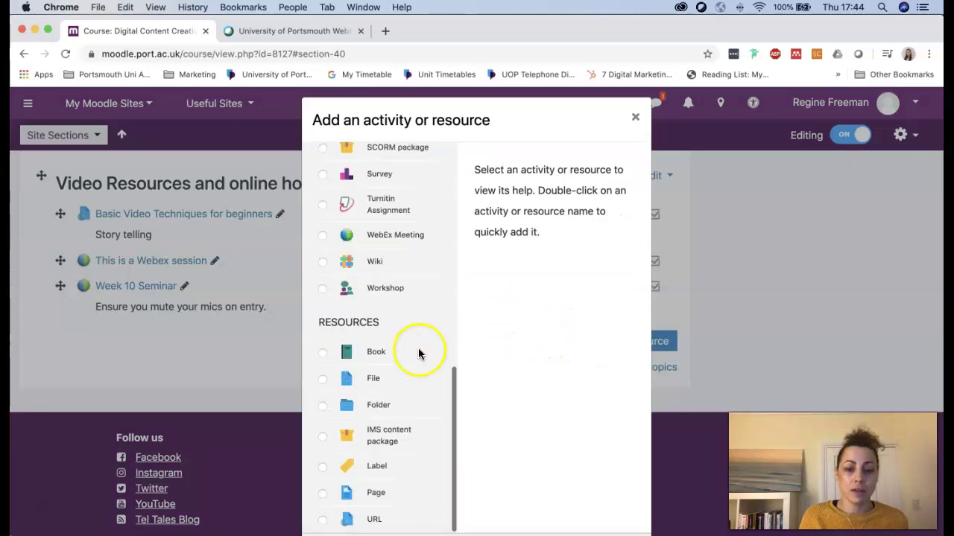
{"action": "left_click", "coordinate": [323, 519]}
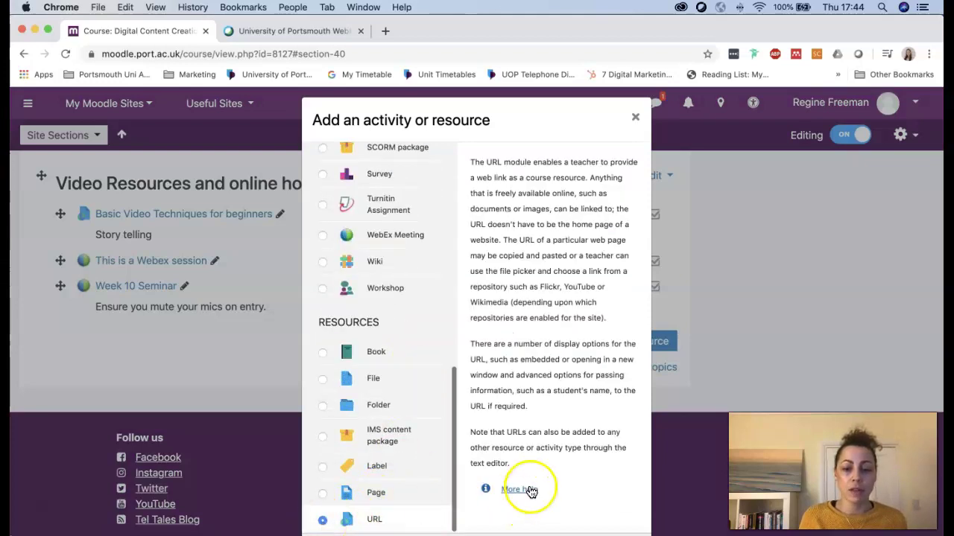
{"action": "scroll", "coordinate": [530, 492], "scroll_direction": "down", "scroll_amount": 3}
{"action": "left_click", "coordinate": [535, 444]}
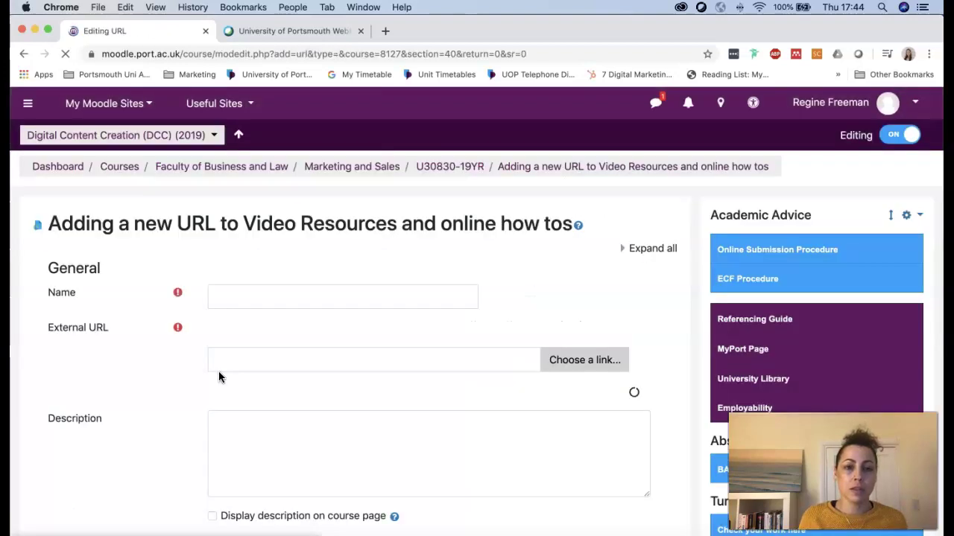
Paste the copied recording link as the external URL and remove the recording title in front of the web address.
{"action": "left_click", "coordinate": [277, 363]}
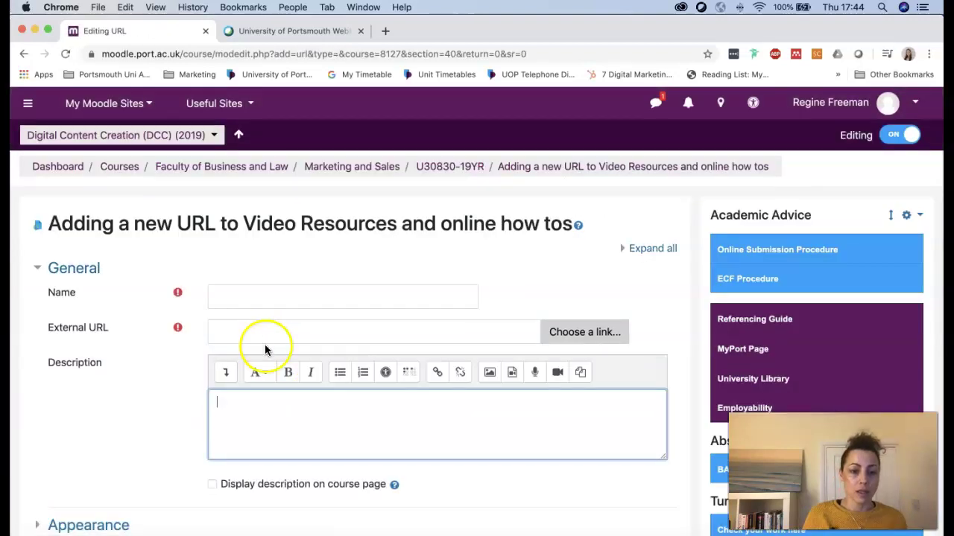
{"action": "left_click", "coordinate": [258, 335]}
{"action": "key", "text": "super+v"}
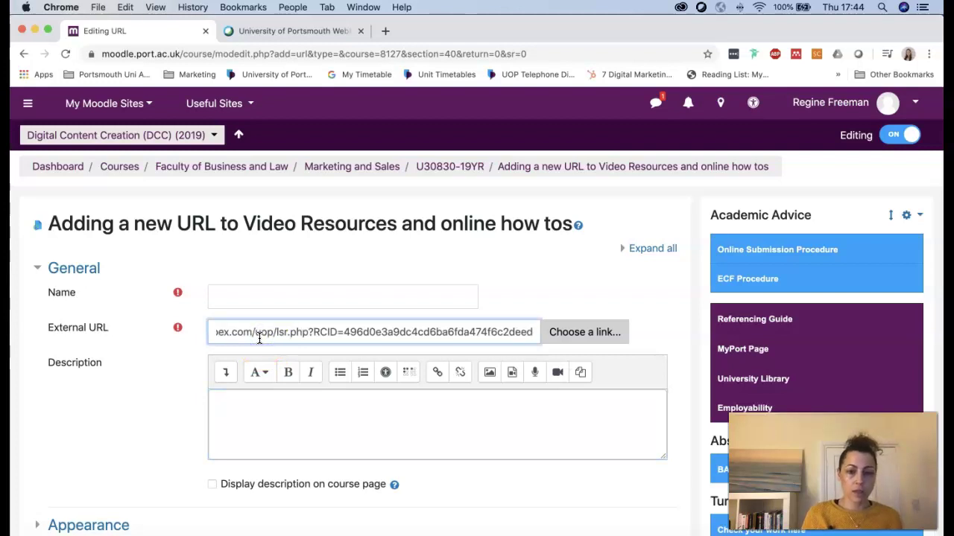
{"action": "left_click", "coordinate": [266, 322]}
{"action": "key", "text": "super+Left"}
{"action": "key", "text": "super+v"}
{"action": "left_click", "coordinate": [373, 325]}
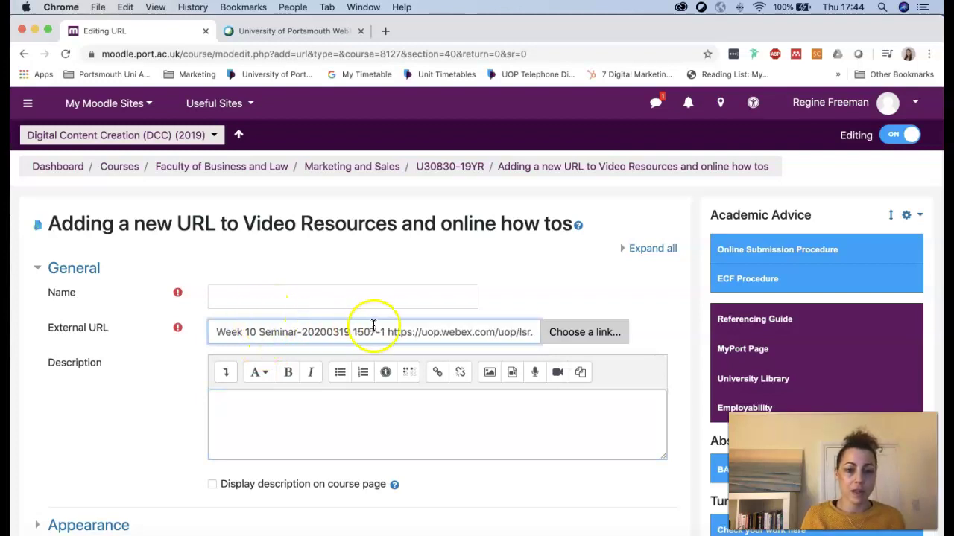
{"action": "left_click_drag", "start_coordinate": [383, 328], "coordinate": [213, 320]}
{"action": "key", "text": "super+x"}
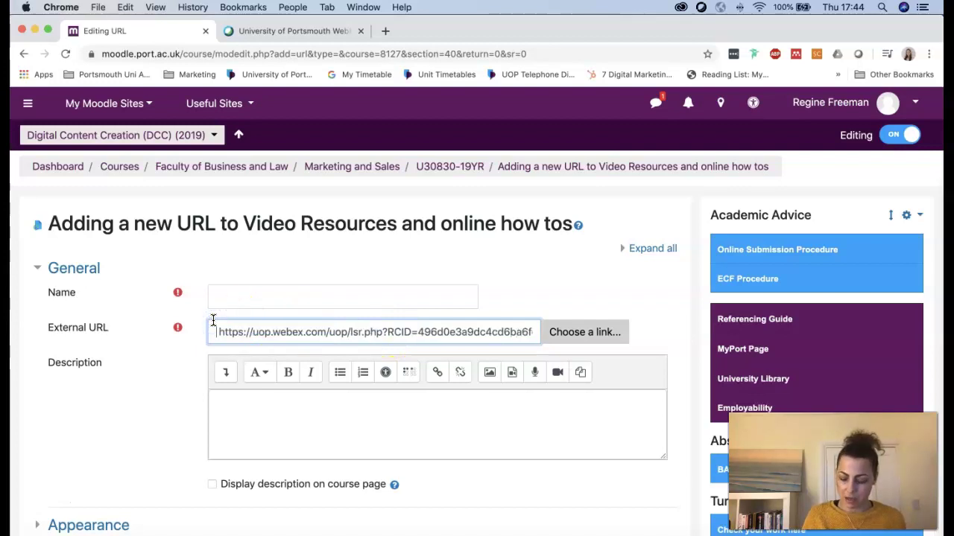
Name the new URL resource "Week 10 Seminar Recording".
{"action": "left_click", "coordinate": [305, 300]}
{"action": "type", "text": "Week"}
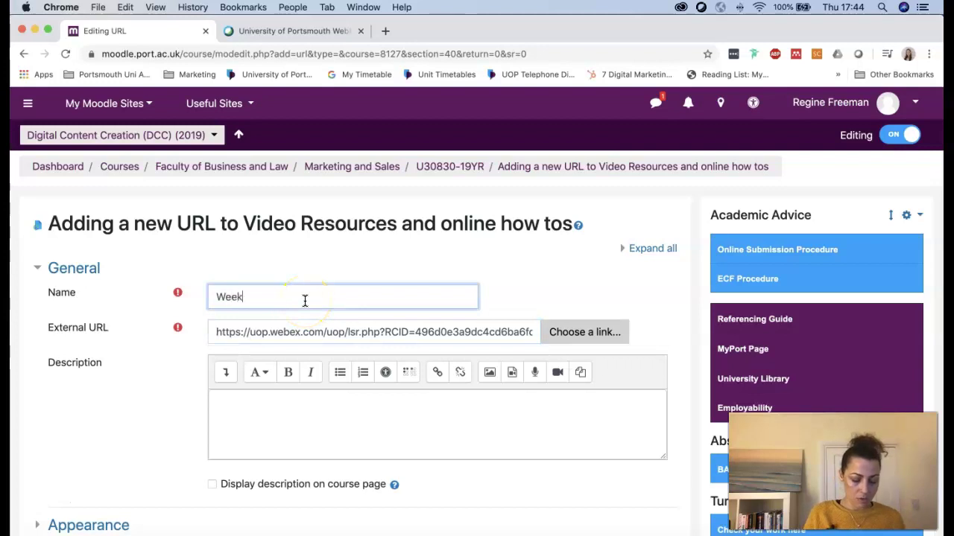
{"action": "type", "text": " 10"}
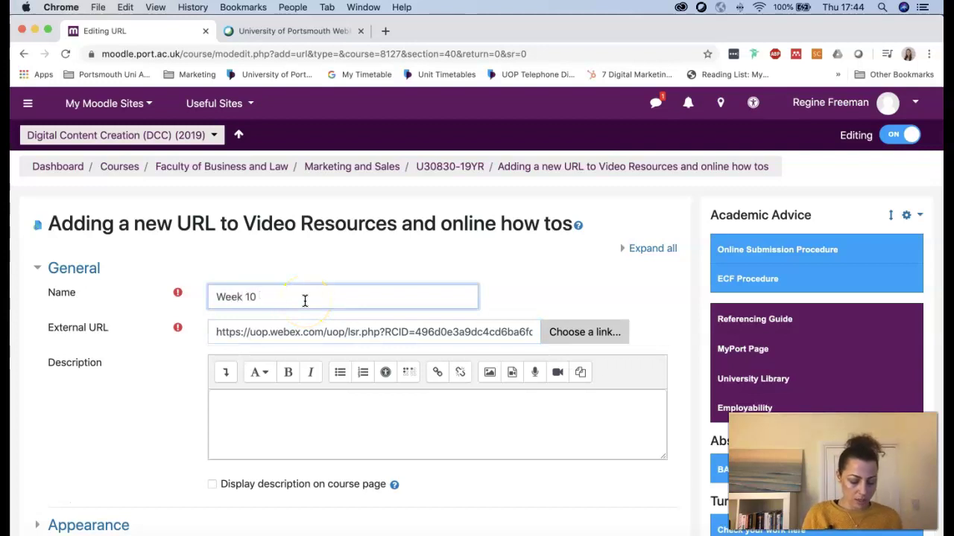
{"action": "type", "text": " Seminar rec"}
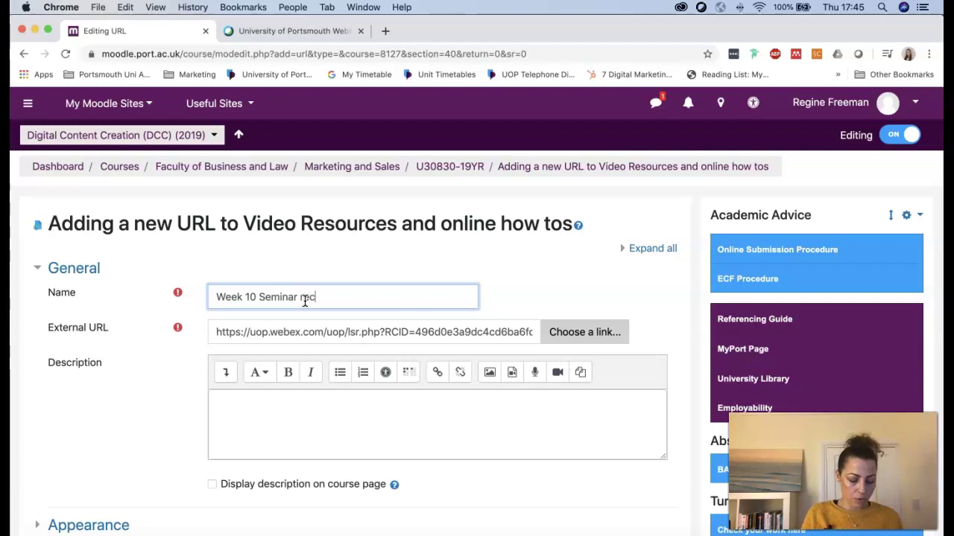
{"action": "type", "text": "ording"}
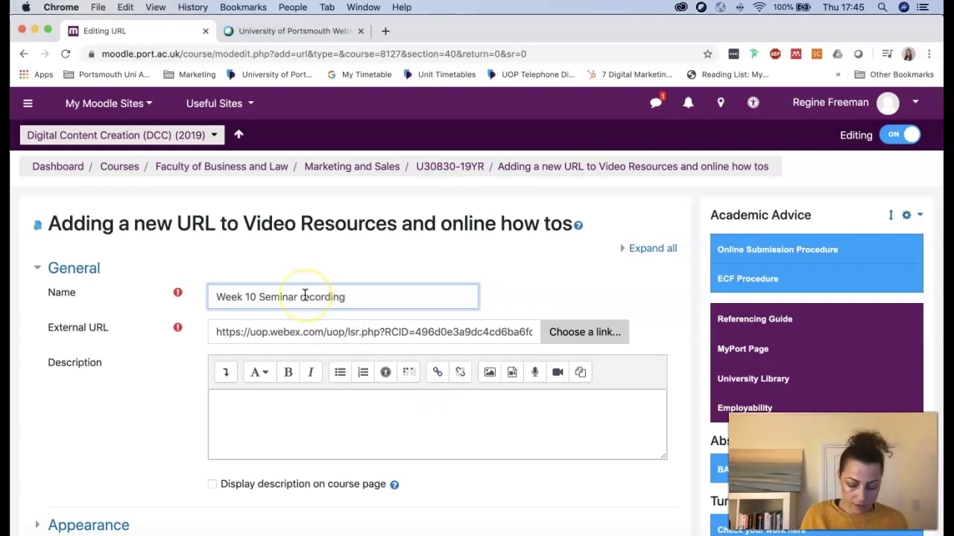
{"action": "key", "text": "BackSpace"}
{"action": "type", "text": "R"}
Save the URL resource, returning to the course, and open the Week 10 Seminar Recording link to test it.
{"action": "left_click", "coordinate": [341, 421]}
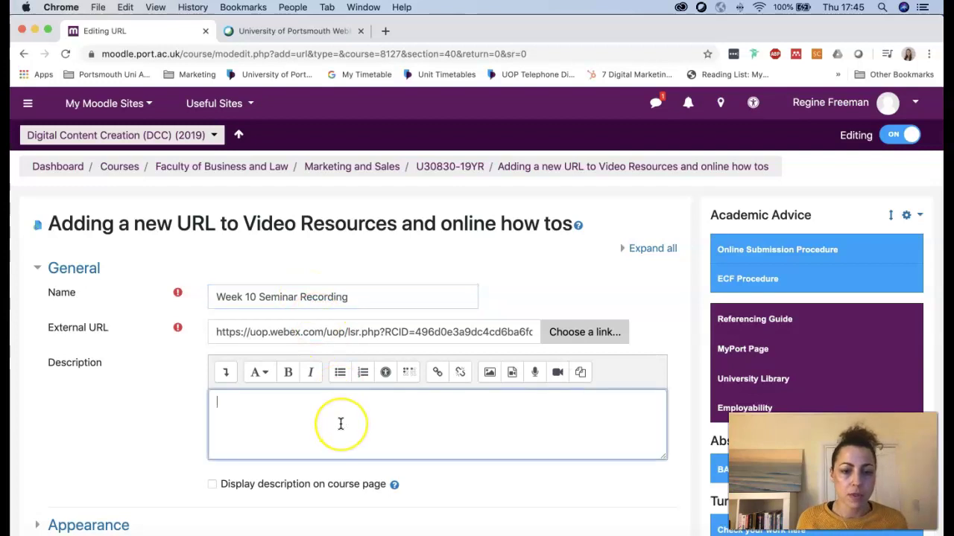
{"action": "scroll", "coordinate": [341, 422], "scroll_direction": "down", "scroll_amount": 5}
{"action": "scroll", "coordinate": [340, 423], "scroll_direction": "down", "scroll_amount": 2}
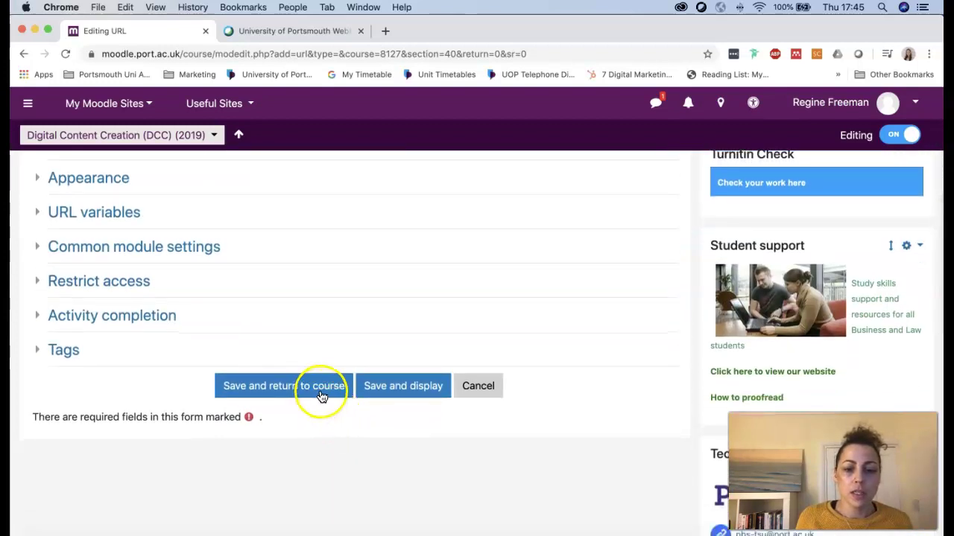
{"action": "left_click", "coordinate": [321, 395]}
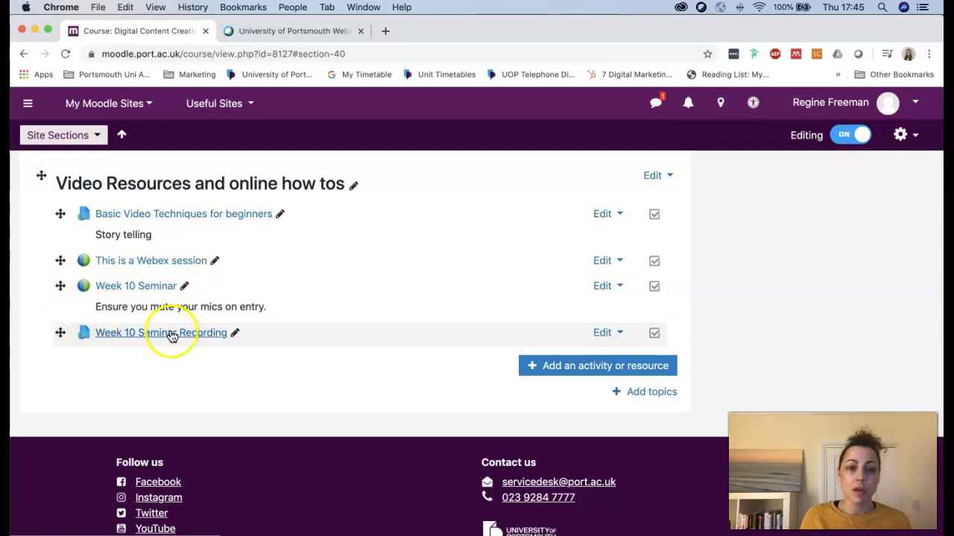
{"action": "left_click", "coordinate": [170, 335]}
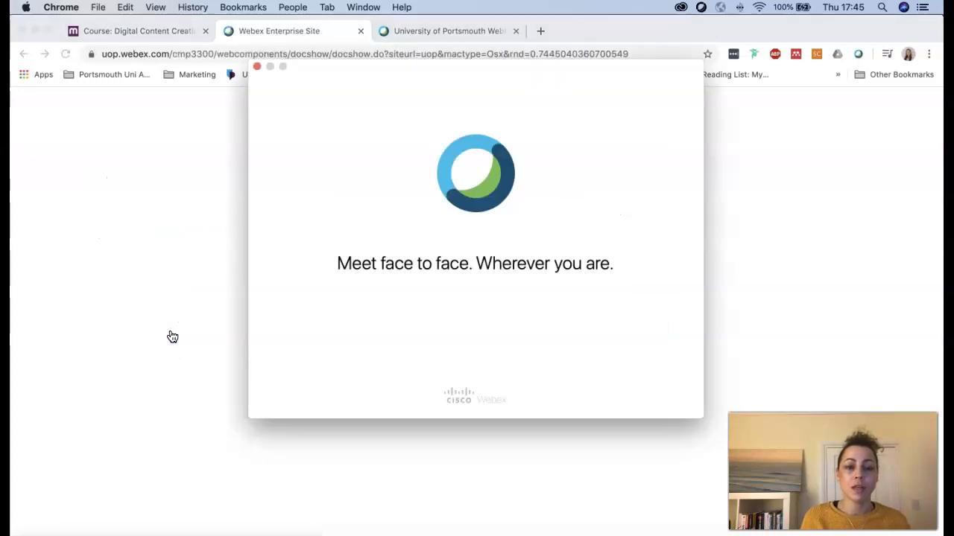